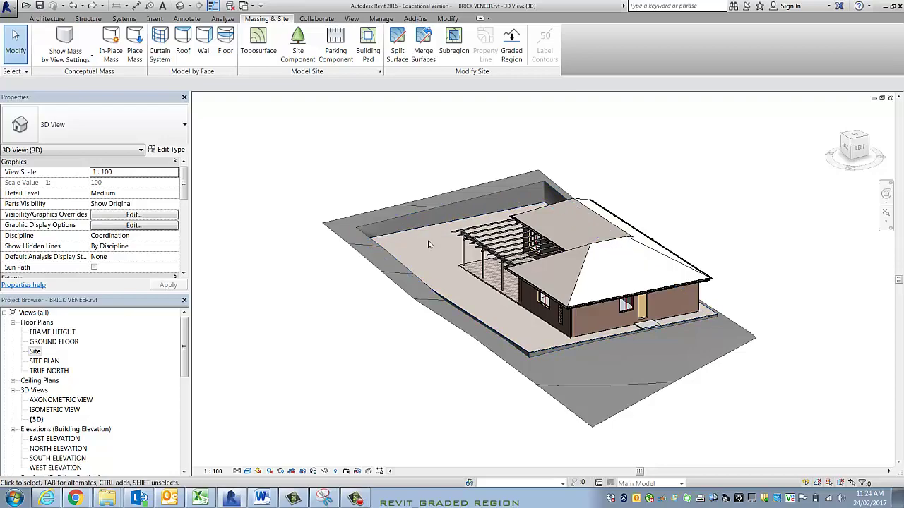
Step: Orbit and zoom the 3D view to inspect the house and site pad from several sides
scroll(590, 420, up, 10)
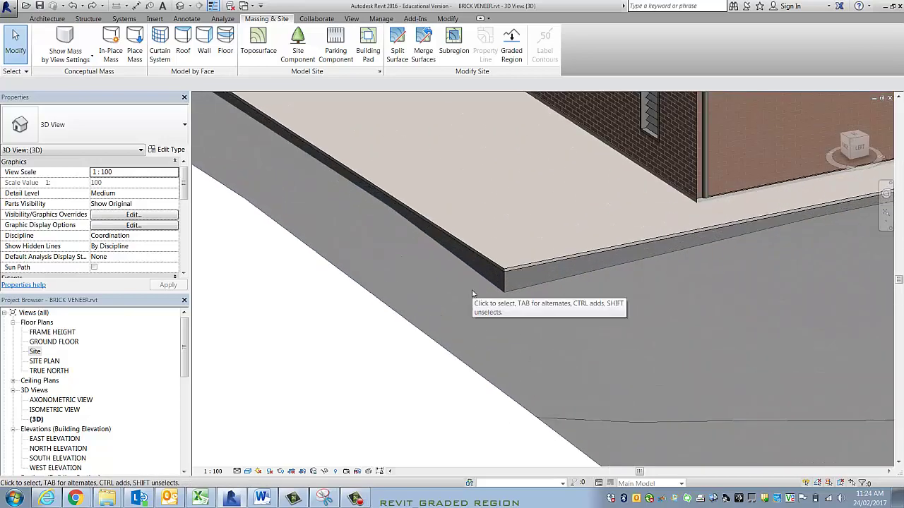
scroll(475, 293, down, 2)
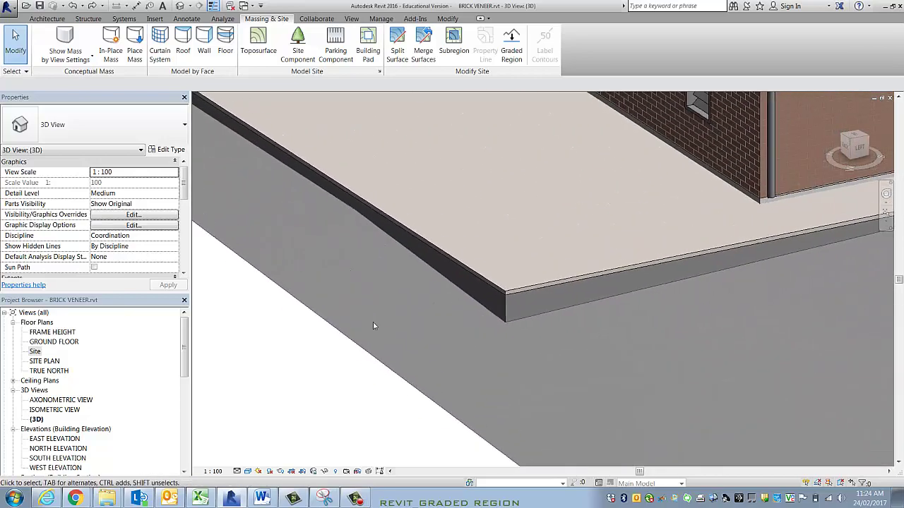
scroll(429, 321, down, 1)
scroll(434, 325, down, 3)
scroll(457, 343, up, 3)
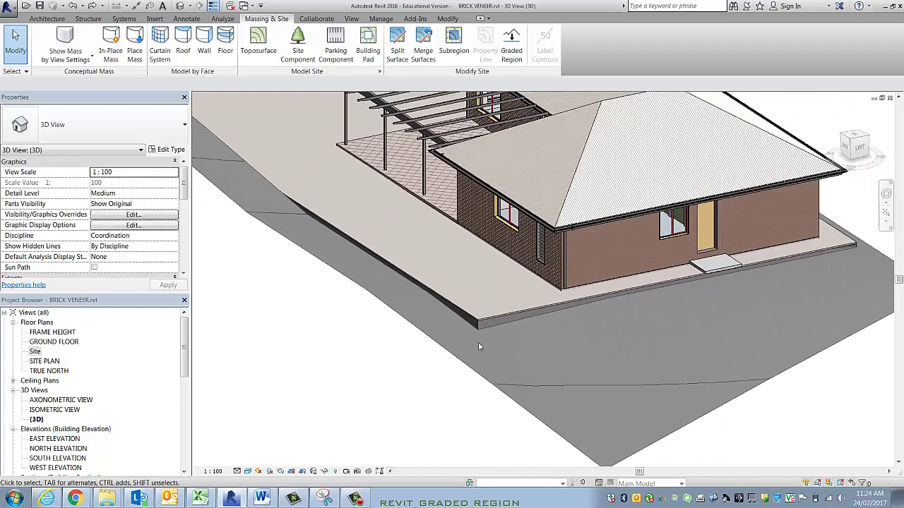
scroll(477, 295, down, 6)
shift+middle_drag(480, 304, 501, 183)
scroll(498, 164, up, 5)
scroll(481, 171, up, 2)
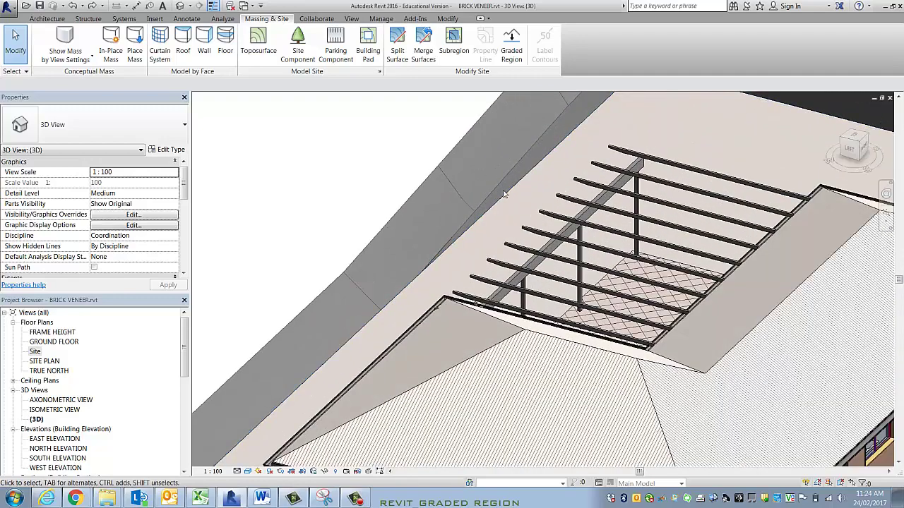
scroll(504, 194, down, 6)
shift+middle_drag(437, 318, 629, 398)
scroll(601, 385, up, 3)
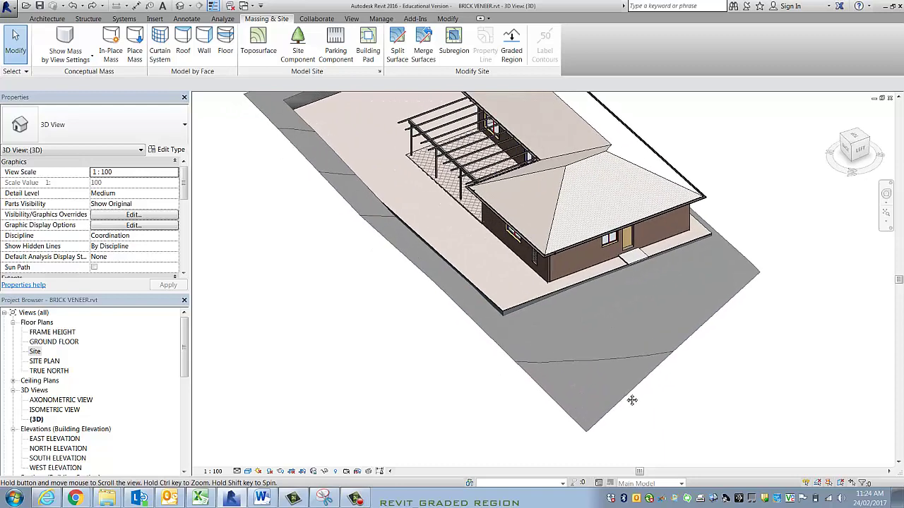
scroll(629, 397, down, 1)
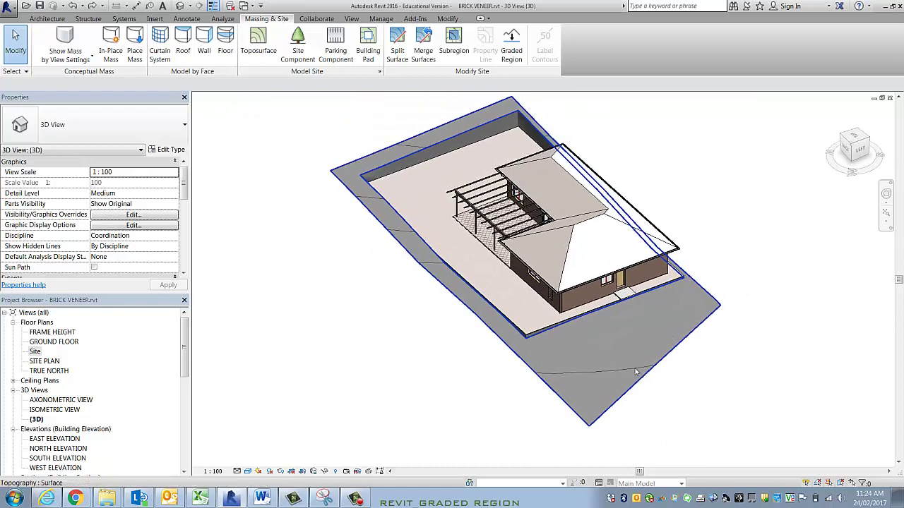
shift+middle_drag(579, 374, 520, 365)
scroll(517, 351, up, 4)
scroll(509, 341, up, 3)
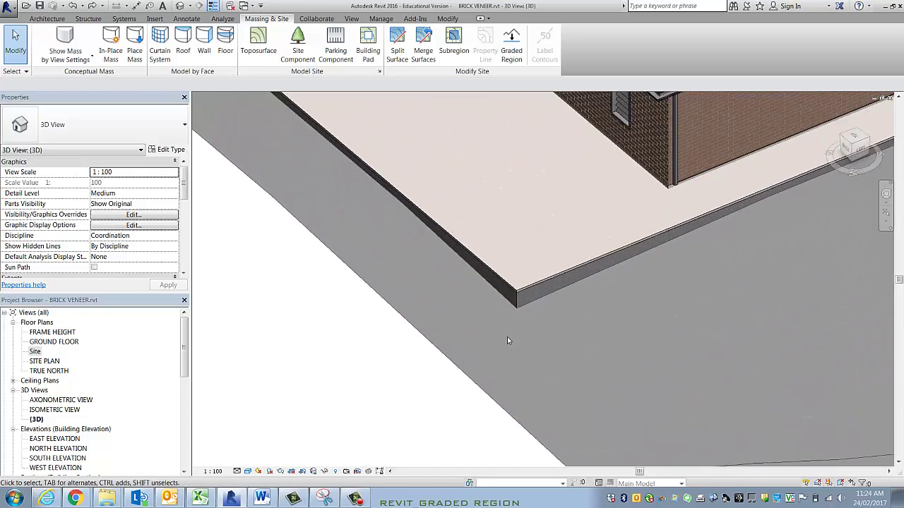
scroll(524, 291, down, 5)
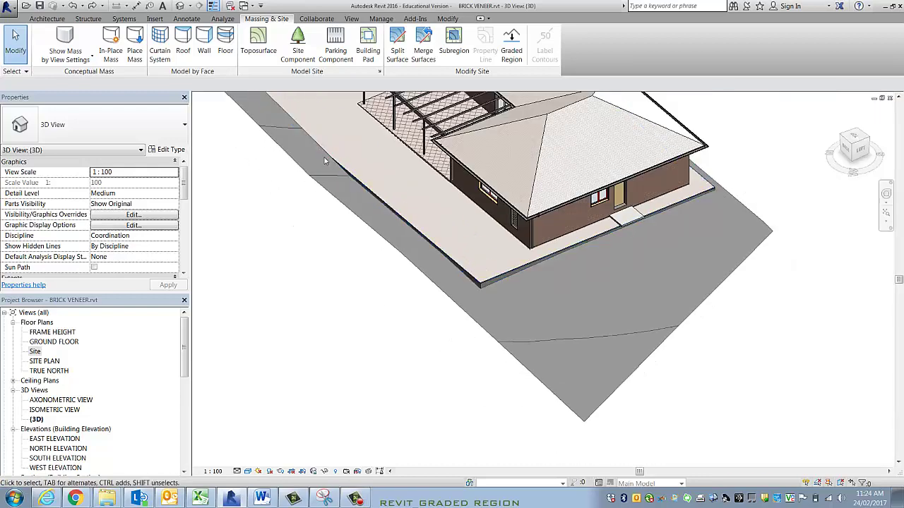
shift+middle_drag(325, 157, 452, 278)
scroll(453, 279, up, 3)
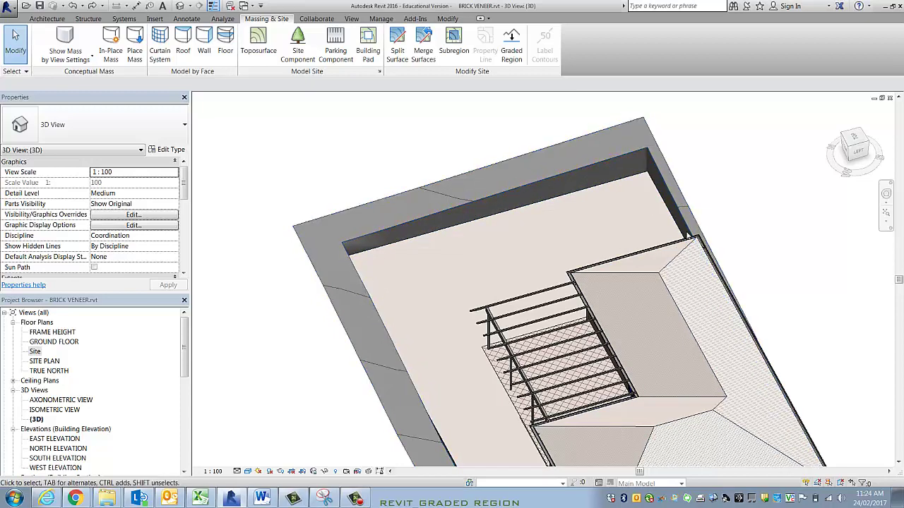
scroll(468, 236, down, 5)
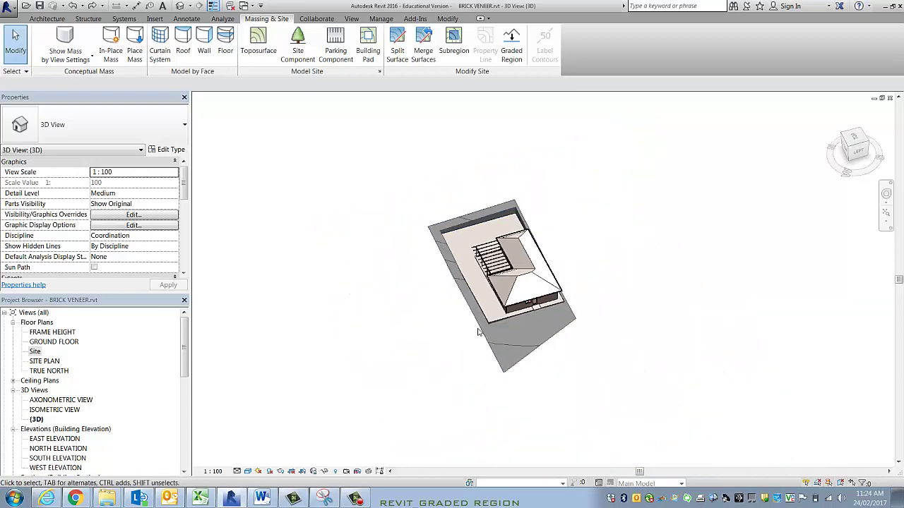
scroll(482, 347, up, 5)
shift+middle_drag(495, 353, 608, 401)
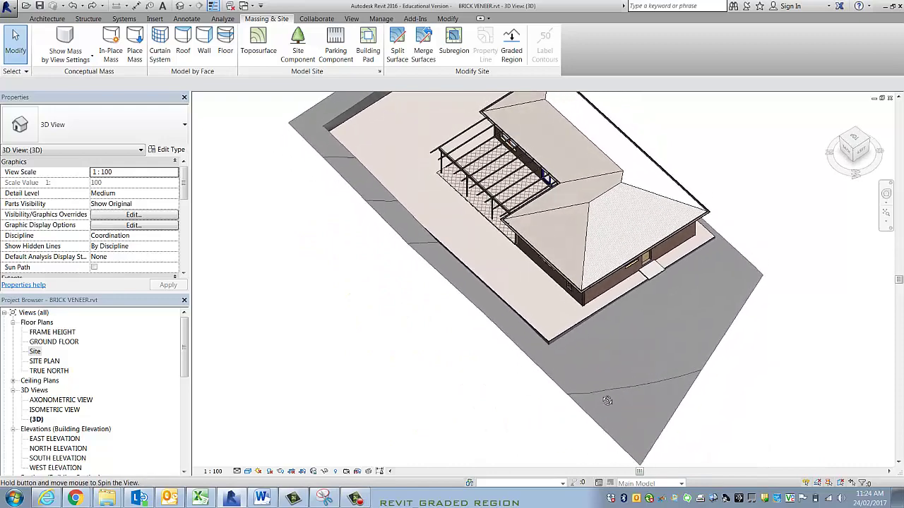
scroll(597, 351, down, 4)
shift+middle_drag(597, 350, 494, 347)
scroll(488, 346, up, 2)
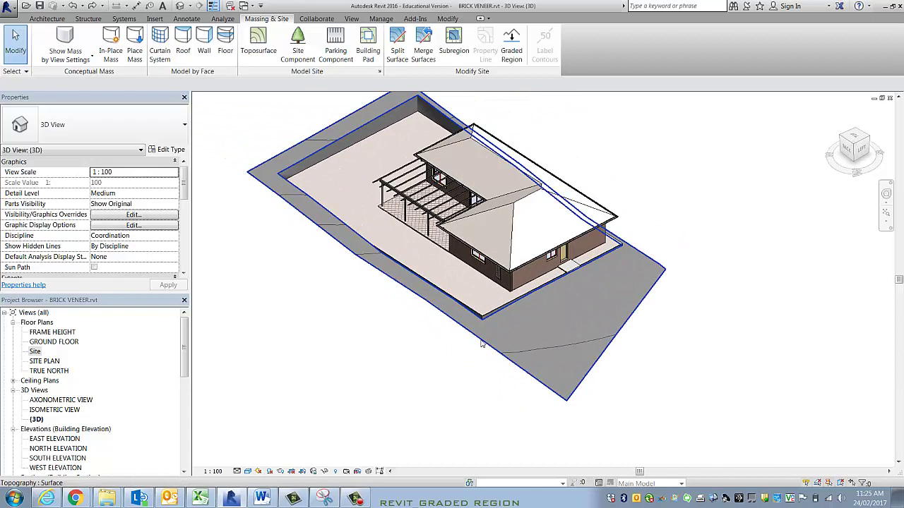
Step: Select the topography surface so its Properties show Material set to By Category
click(481, 344)
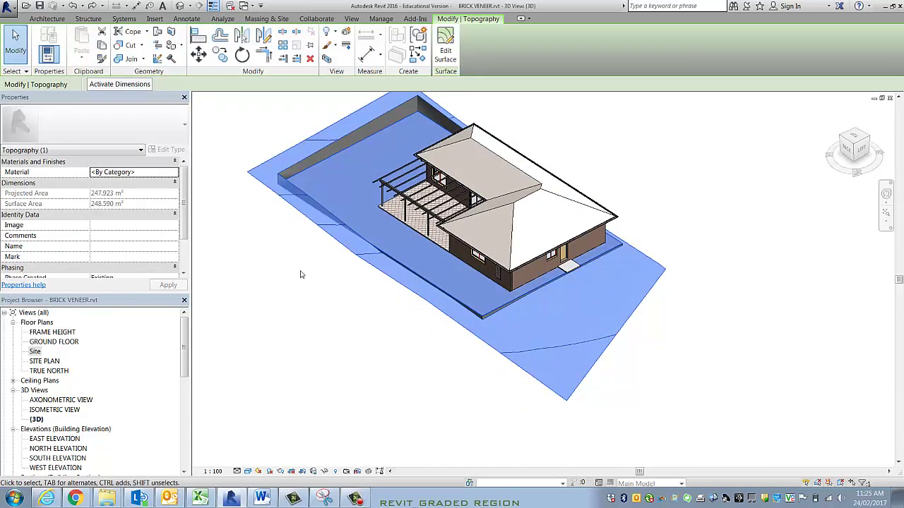
shift+middle_drag(270, 288, 342, 325)
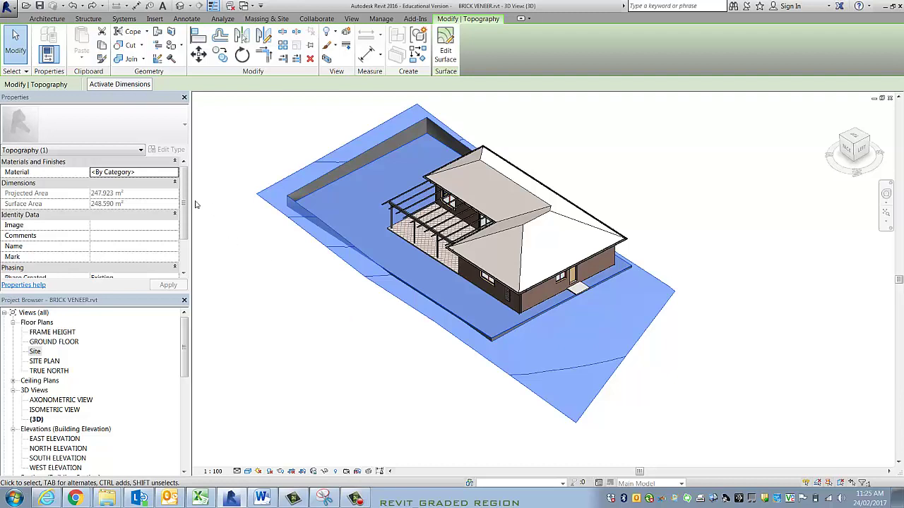
scroll(185, 190, down, 2)
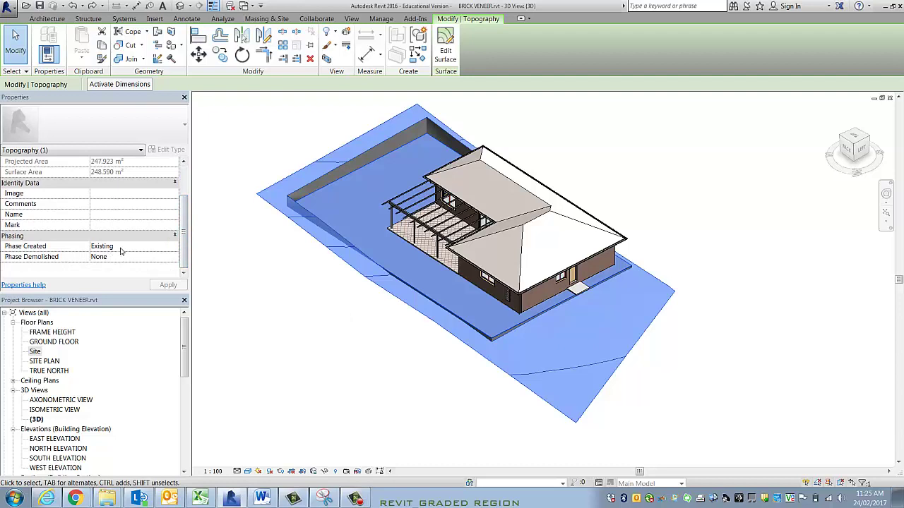
click(296, 291)
click(277, 211)
scroll(186, 212, up, 2)
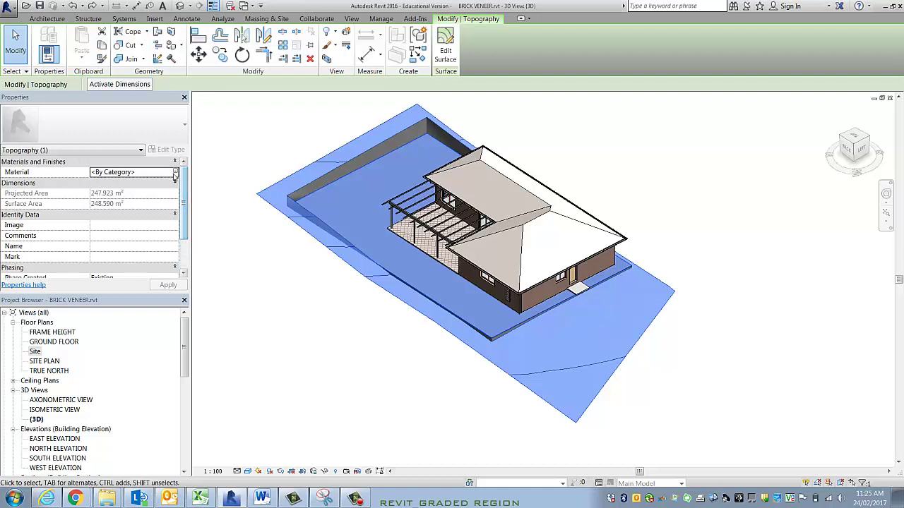
Step: Search the material browser for GRASS and pick the Grass material for the toposurface
click(175, 171)
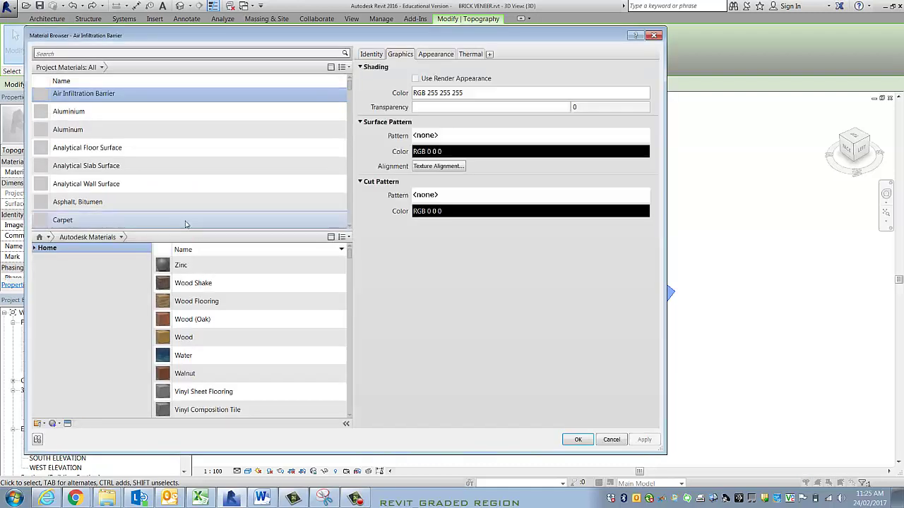
click(95, 53)
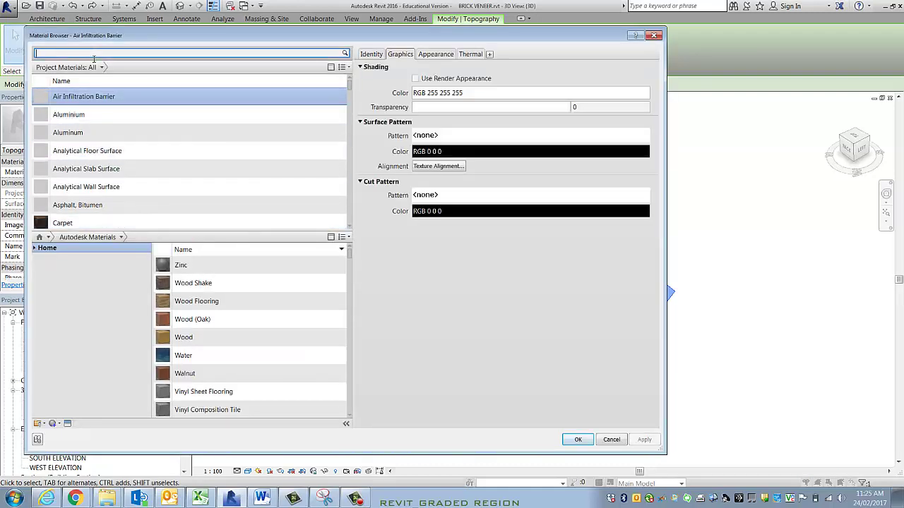
text(GRASS)
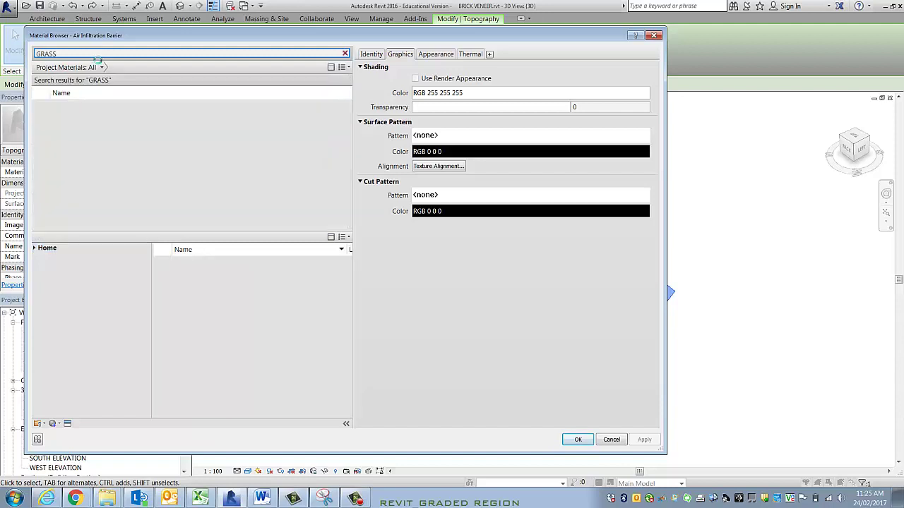
click(209, 283)
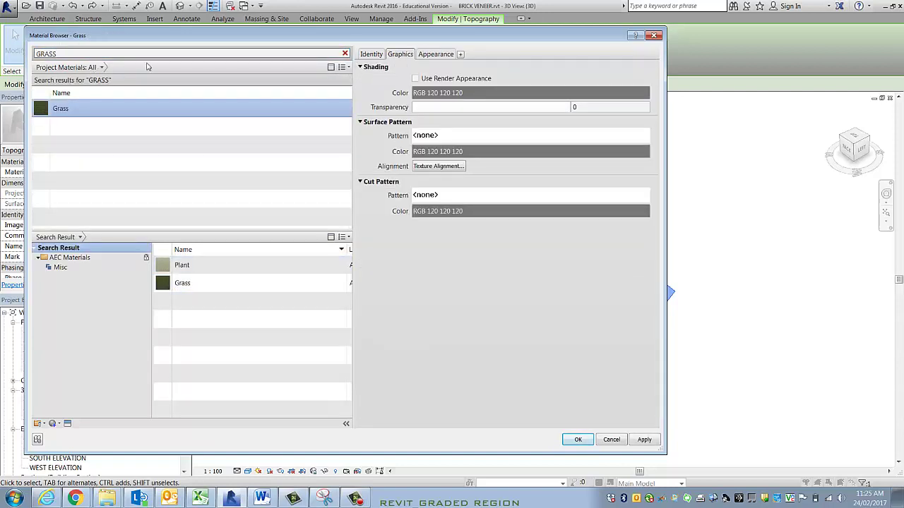
Step: Set Grass's shading colour to green RGB 0 128 64, check Appearance, and apply it
click(438, 93)
click(281, 214)
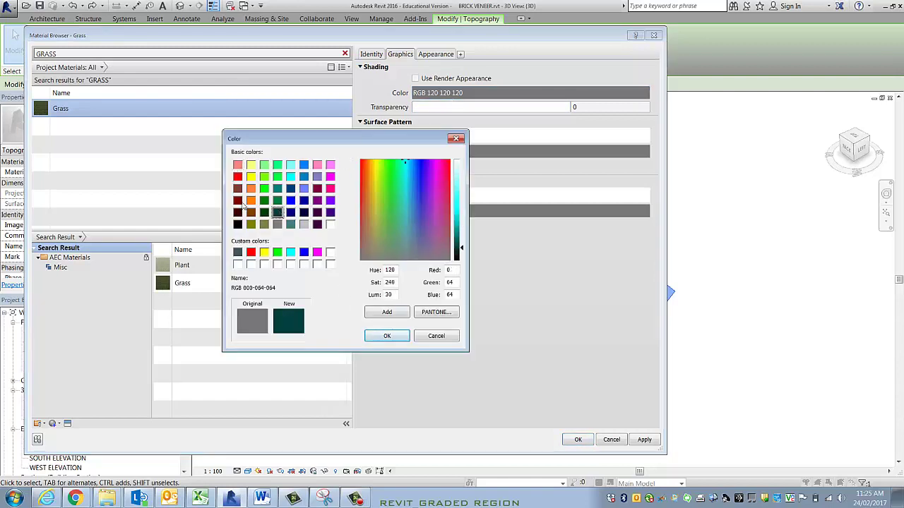
click(278, 200)
click(387, 336)
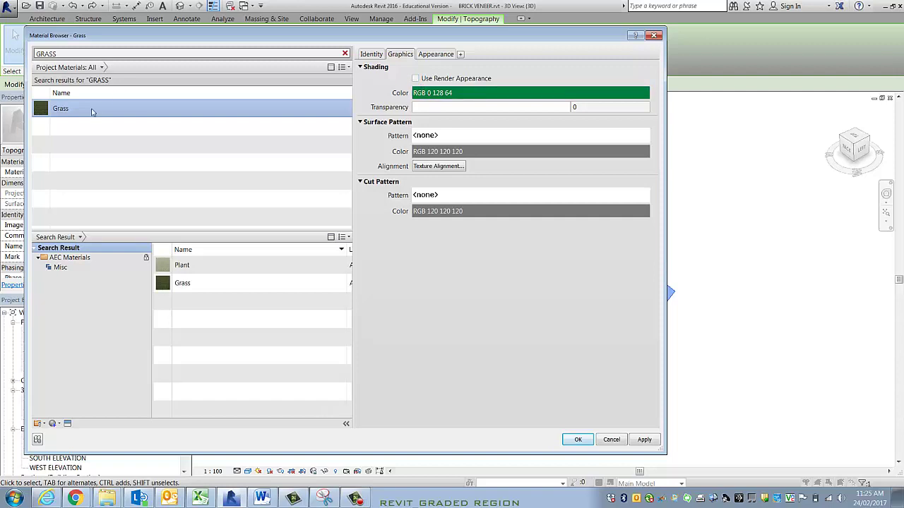
click(438, 55)
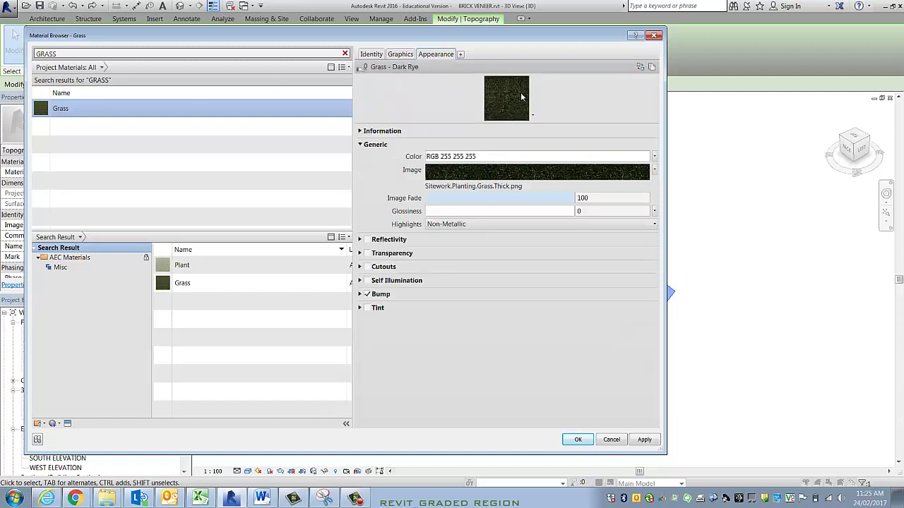
click(577, 440)
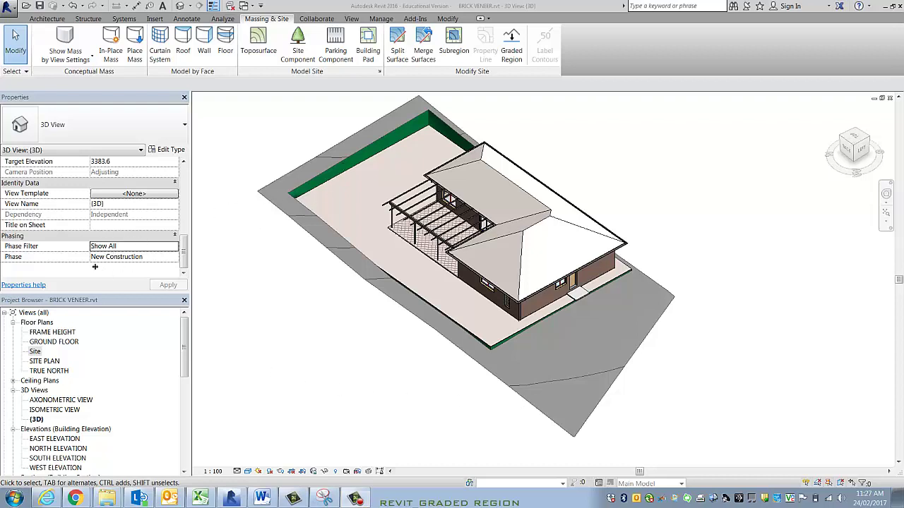
click(131, 247)
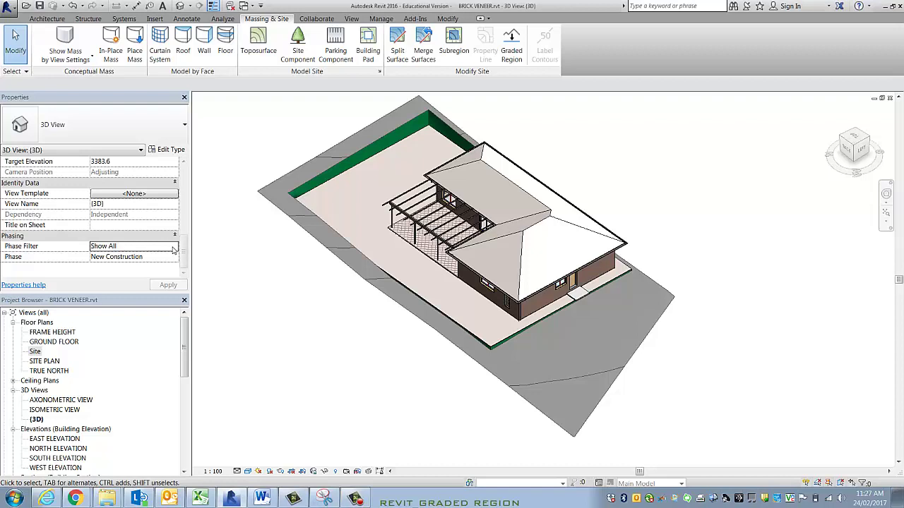
click(175, 246)
click(113, 274)
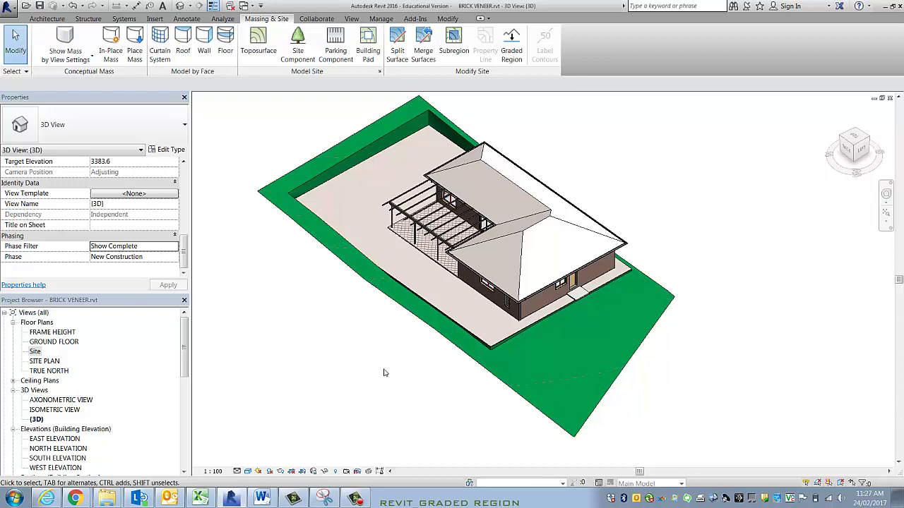
click(131, 246)
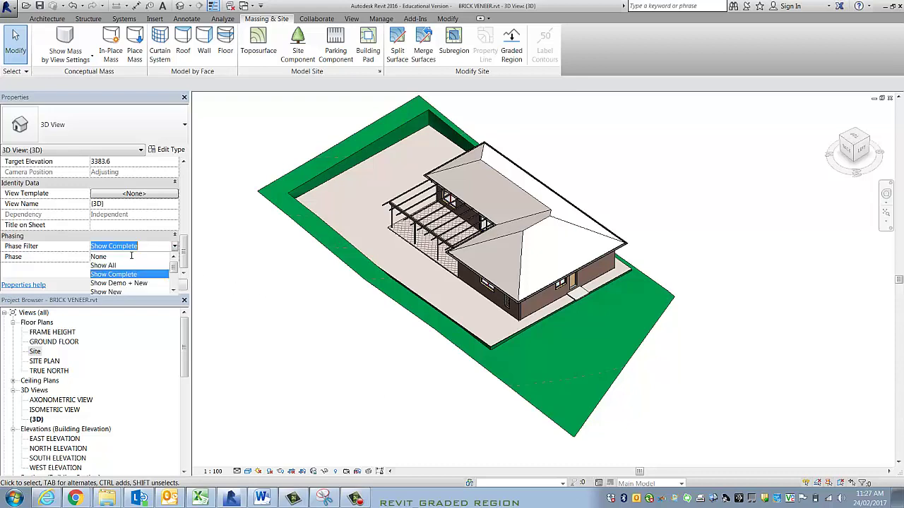
click(114, 266)
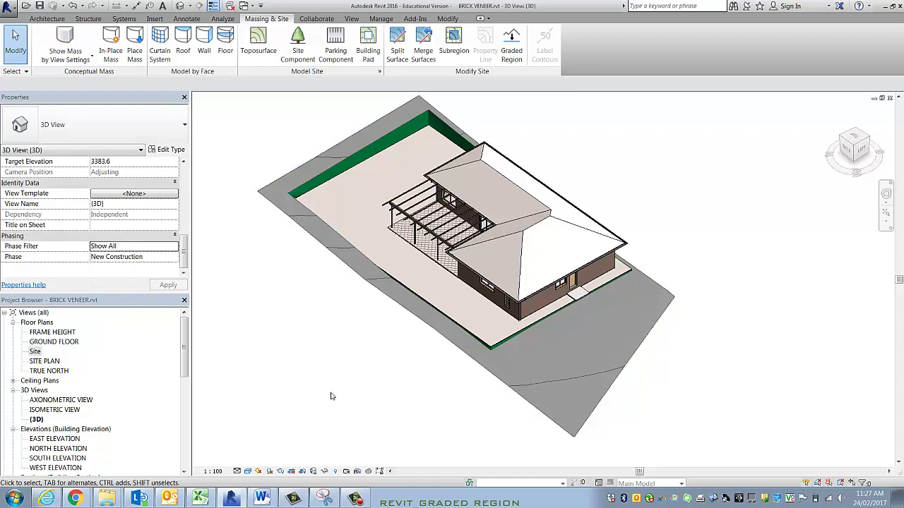
mouse_move(324, 367)
middle_down()
mouse_move(327, 377)
mouse_move(351, 380)
mouse_move(327, 363)
middle_up()
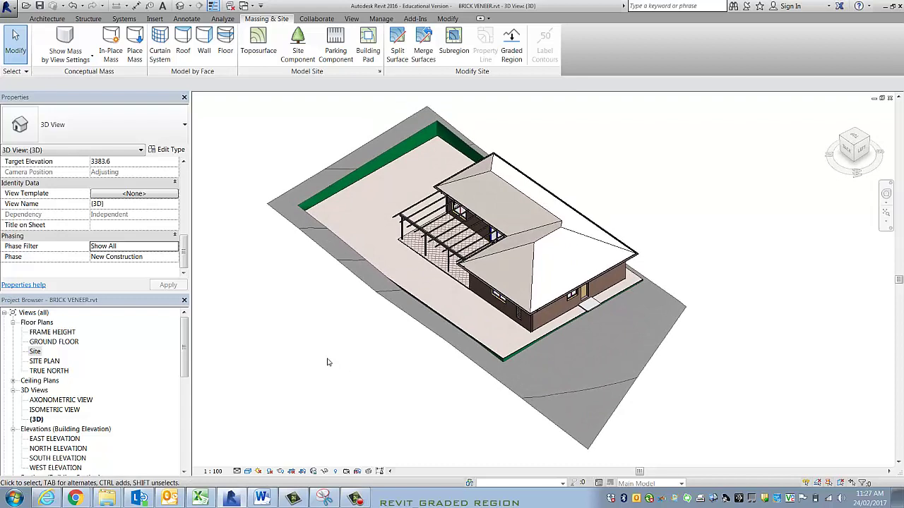
Step: Select and deselect the site toposurface, then start a Graded Region
click(311, 242)
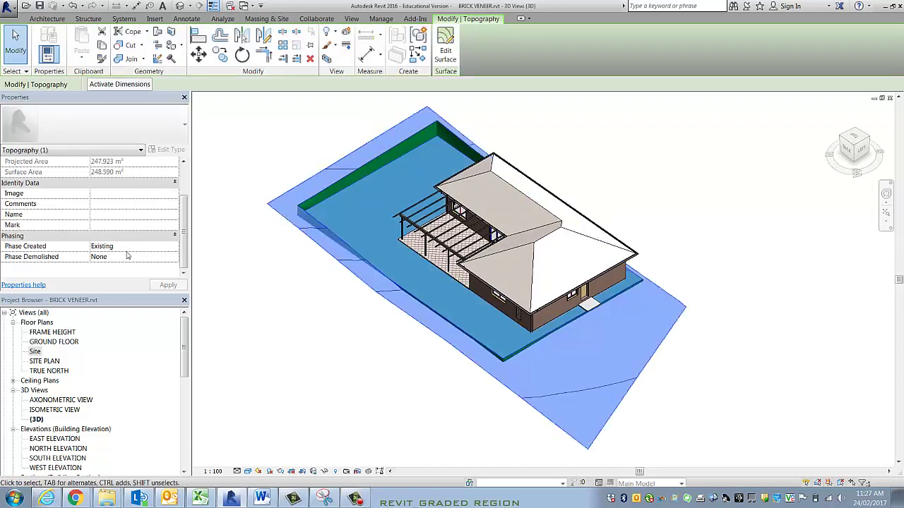
click(274, 339)
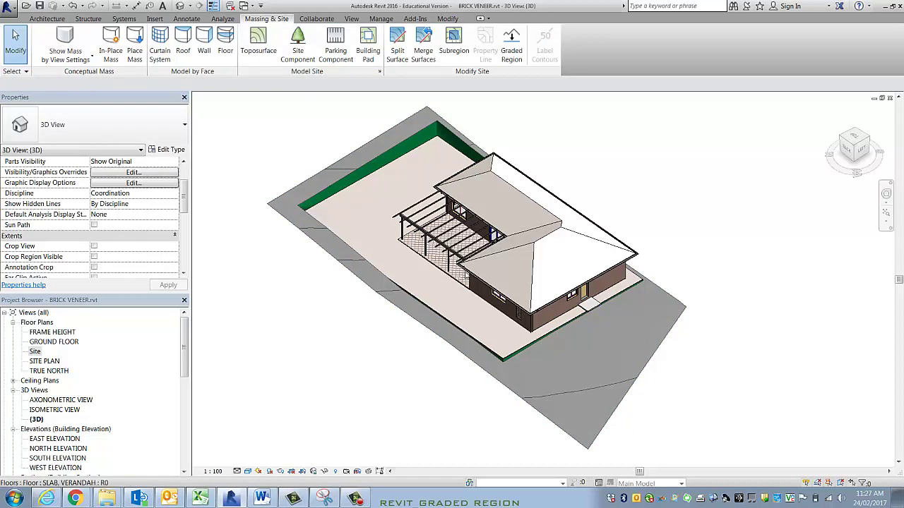
click(511, 51)
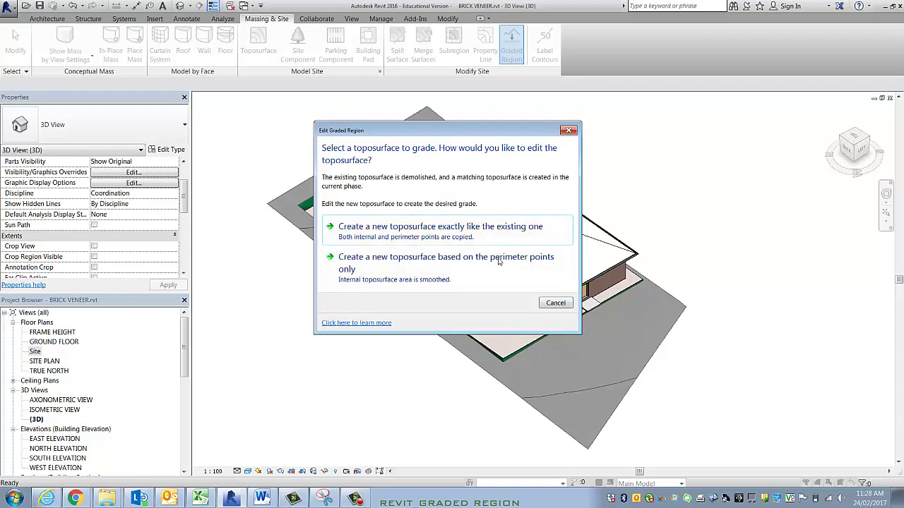
Step: Rebuild from perimeter points only and pick the site toposurface to edit
click(445, 263)
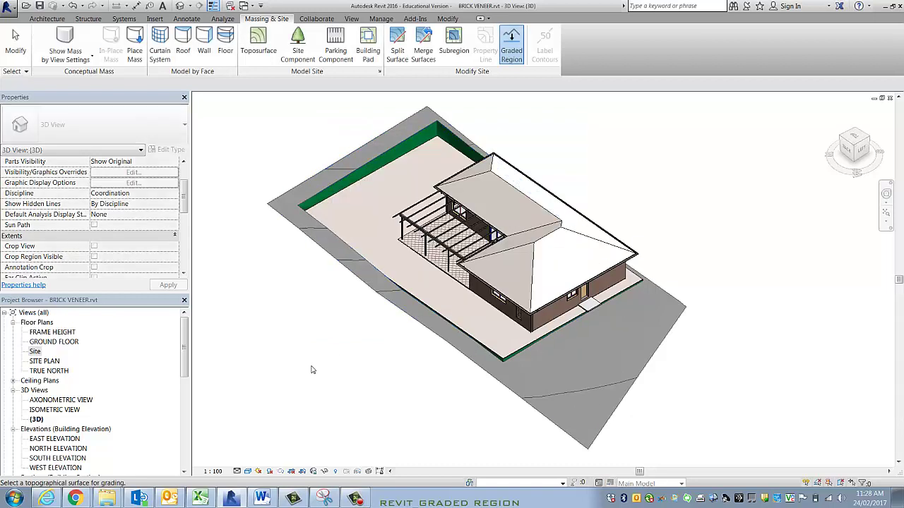
click(309, 180)
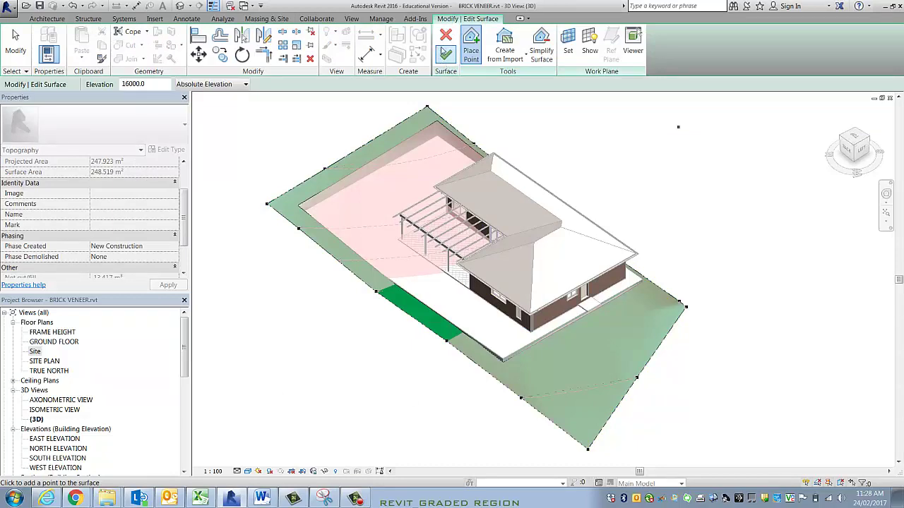
Step: Set point elevation to 14700 and place points at two house platform corners
shift+middle_drag(476, 424, 460, 355)
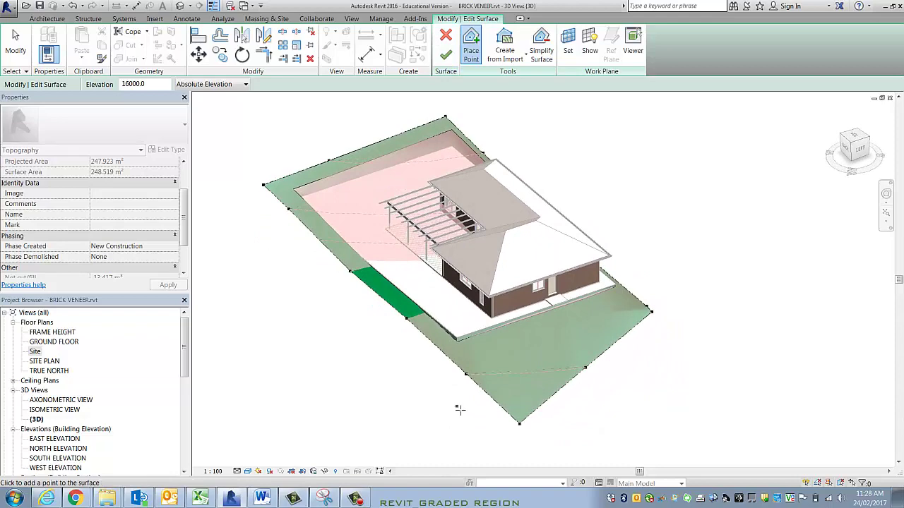
scroll(537, 424, up, 2)
scroll(537, 423, up, 4)
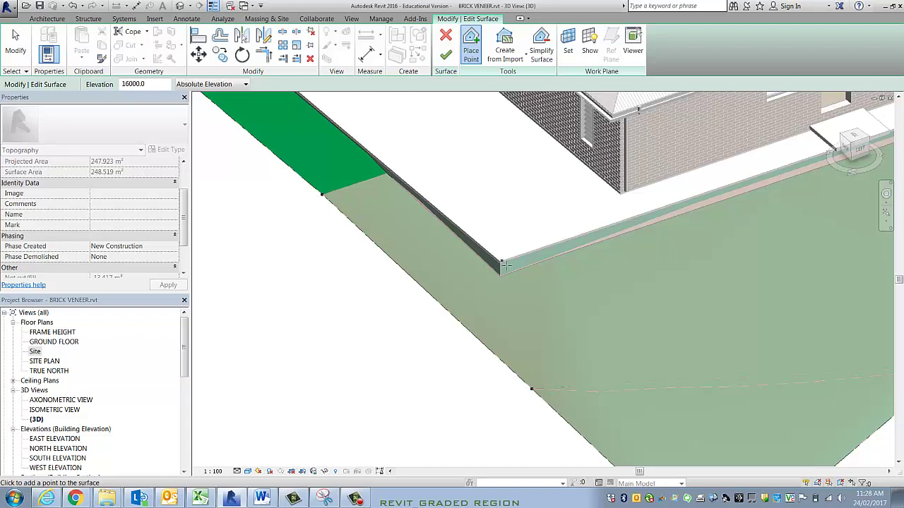
double_click(154, 86)
text(14700)
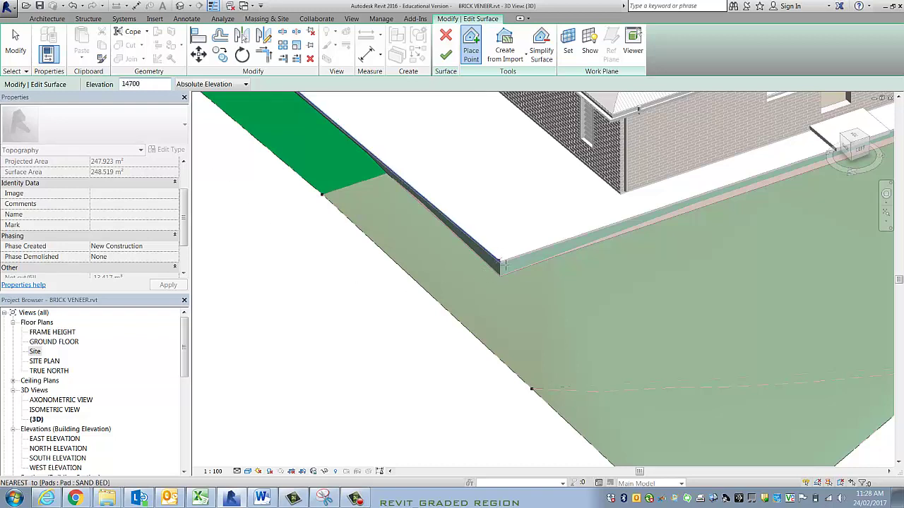
click(501, 263)
scroll(501, 263, down, 3)
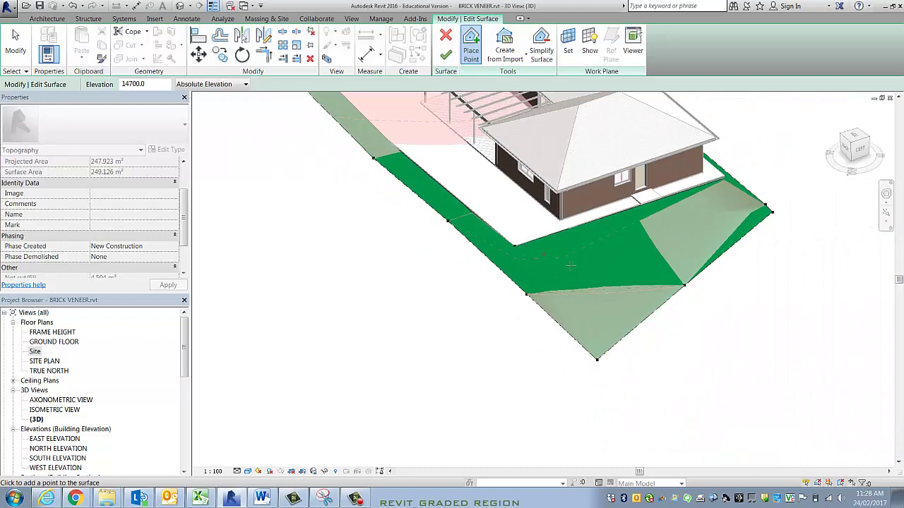
scroll(651, 240, up, 1)
scroll(651, 241, up, 3)
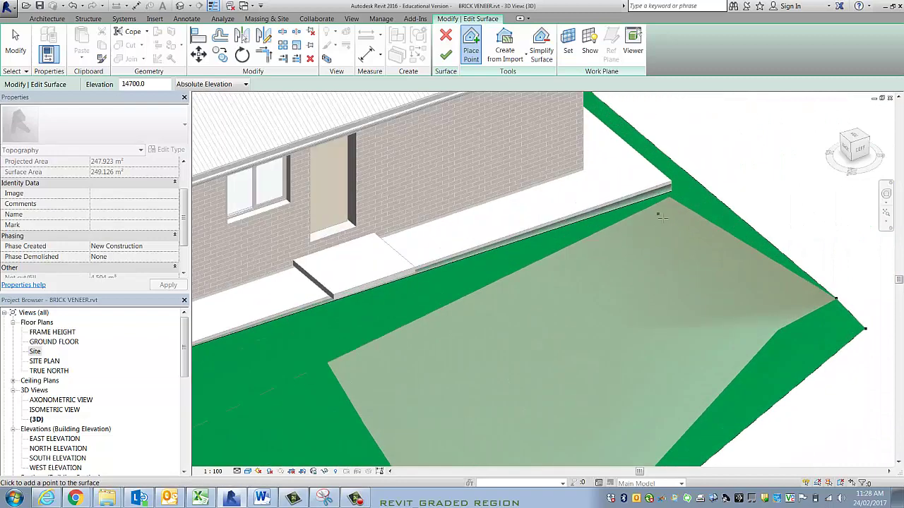
click(671, 183)
scroll(669, 197, down, 5)
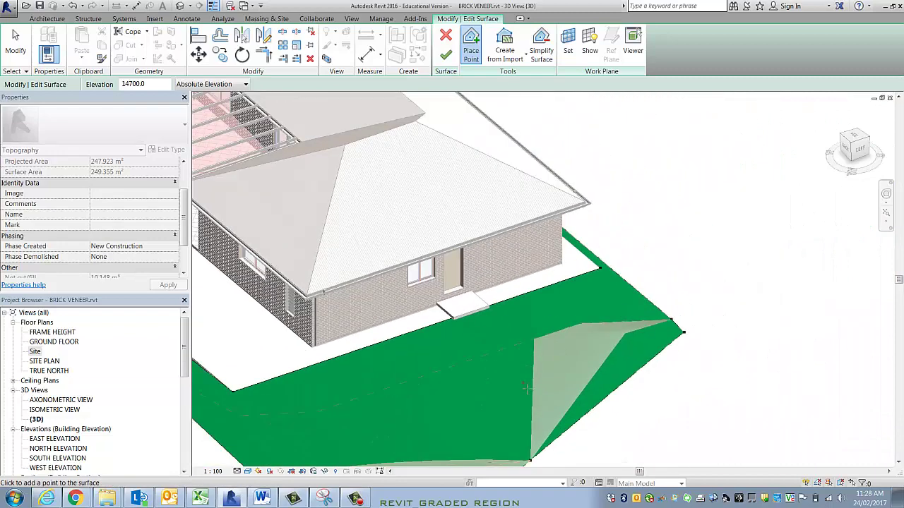
scroll(487, 362, up, 3)
Step: Orbit round to the left side and add a 14700 point at the pad edge near the pergola
middle_drag(488, 362, 494, 382)
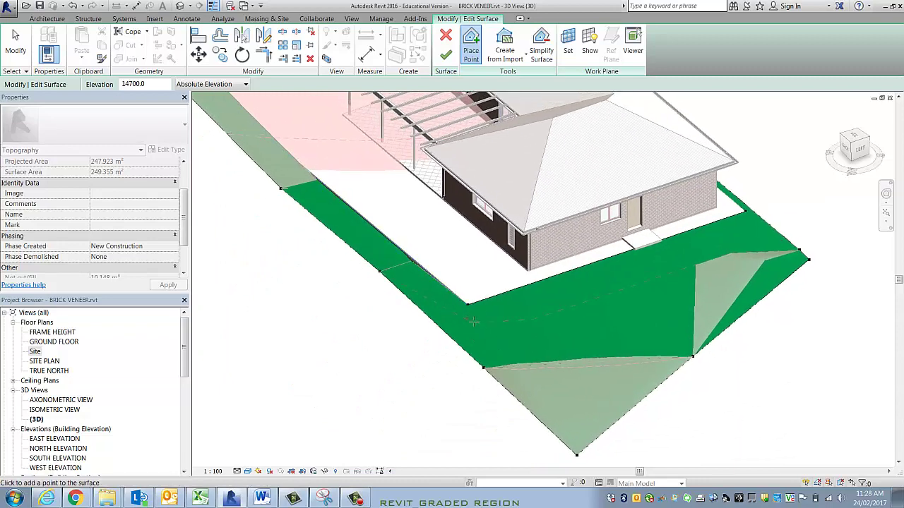
scroll(483, 310, up, 2)
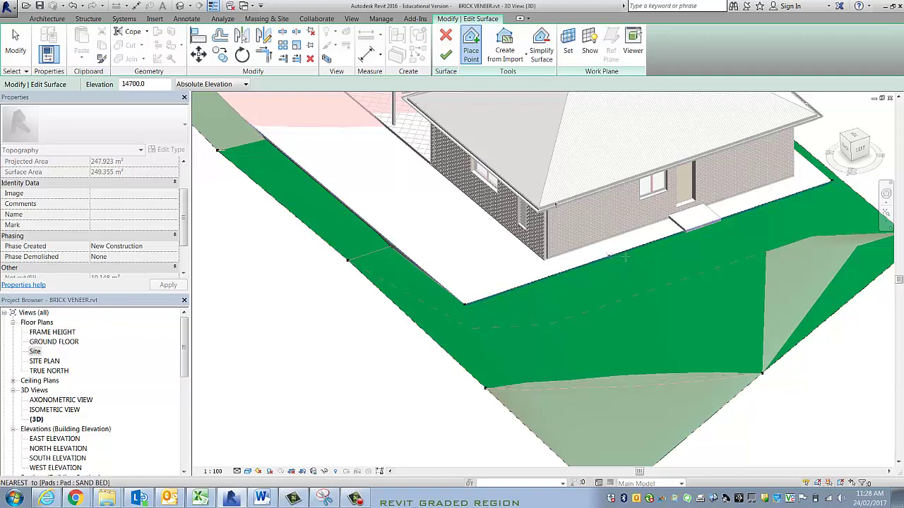
middle_drag(473, 334, 515, 424)
shift+middle_drag(547, 368, 571, 450)
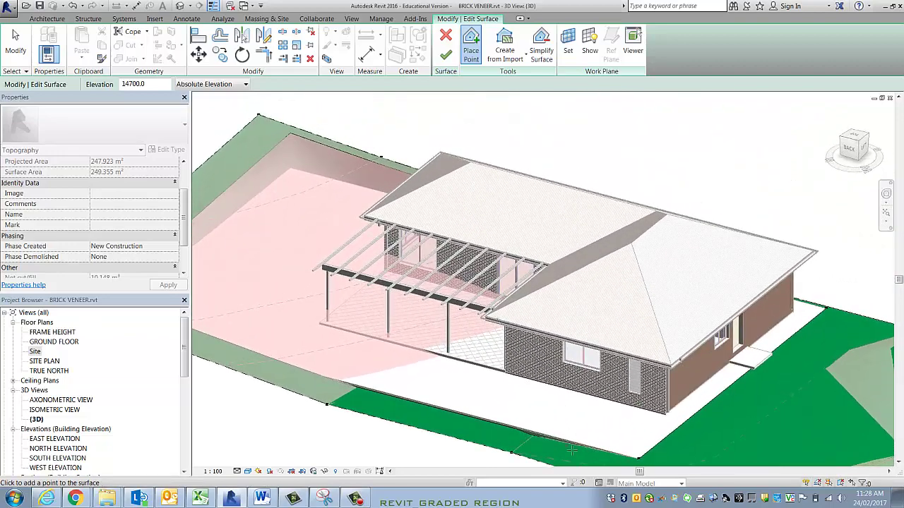
scroll(571, 449, up, 6)
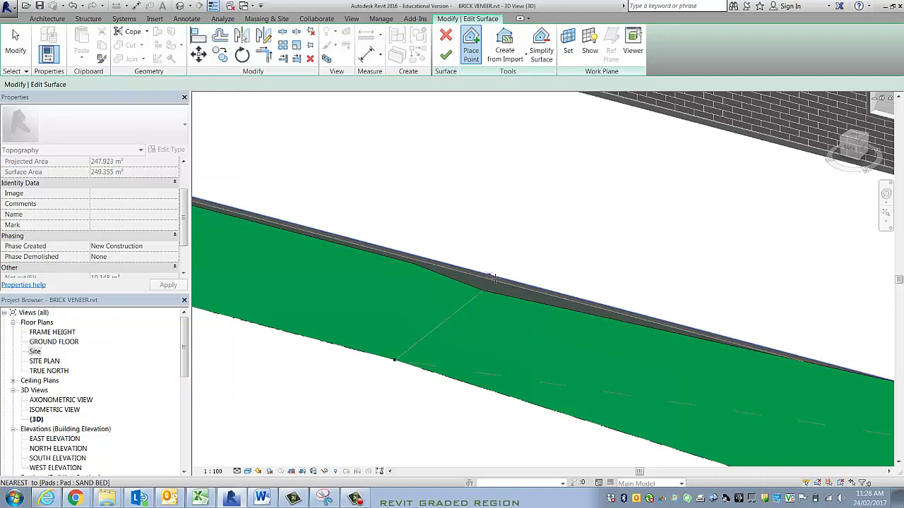
scroll(414, 365, down, 6)
shift+middle_drag(414, 365, 299, 257)
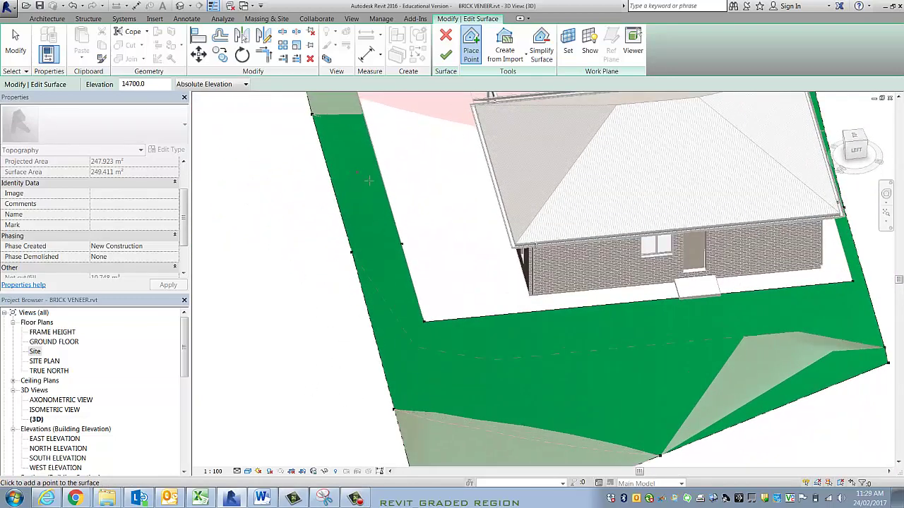
scroll(420, 289, up, 6)
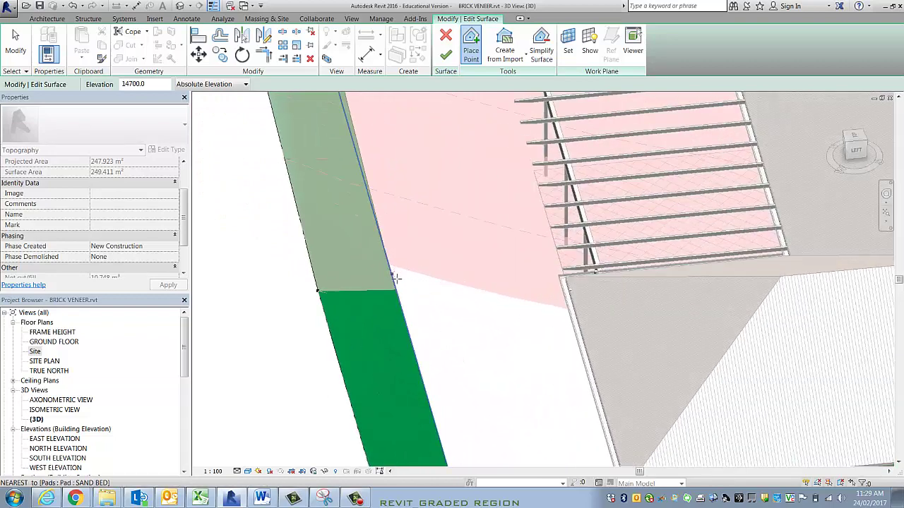
click(399, 289)
scroll(411, 234, down, 1)
scroll(412, 234, down, 5)
shift+middle_drag(677, 302, 656, 403)
scroll(610, 306, up, 2)
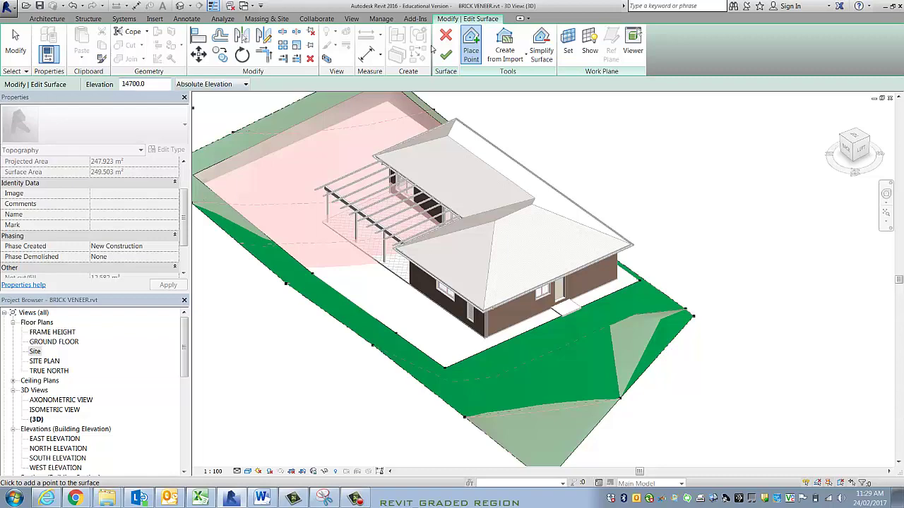
Step: Finish the graded surface showing cut and fill, then open the Section 1 view
click(445, 54)
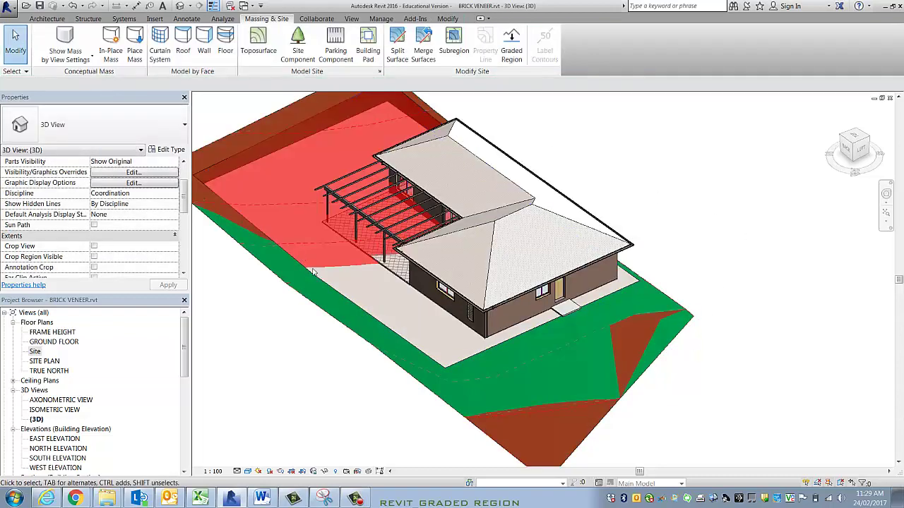
middle_drag(301, 260, 401, 245)
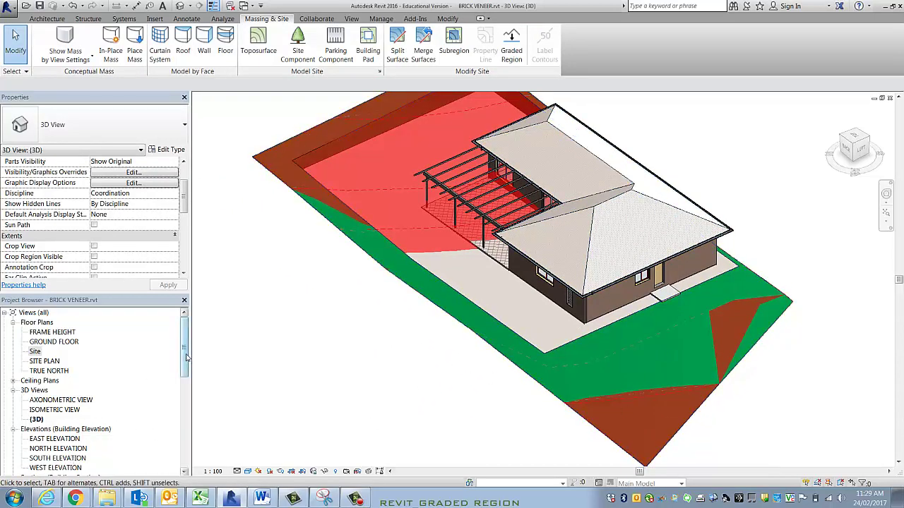
scroll(81, 422, down, 3)
double_click(43, 419)
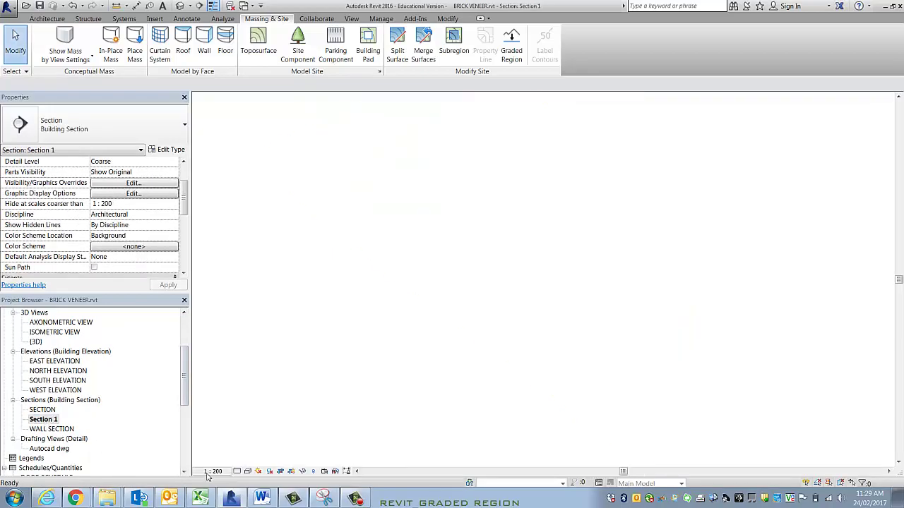
scroll(542, 399, down, 3)
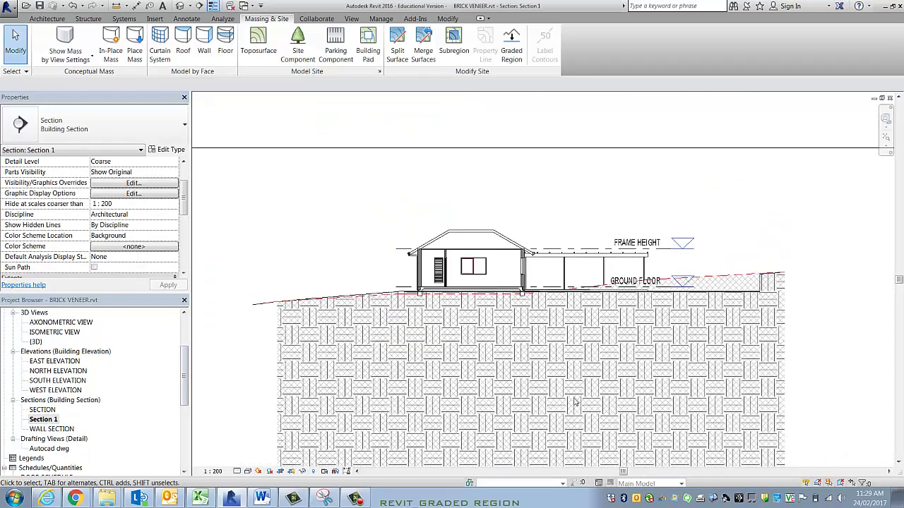
scroll(616, 286, up, 4)
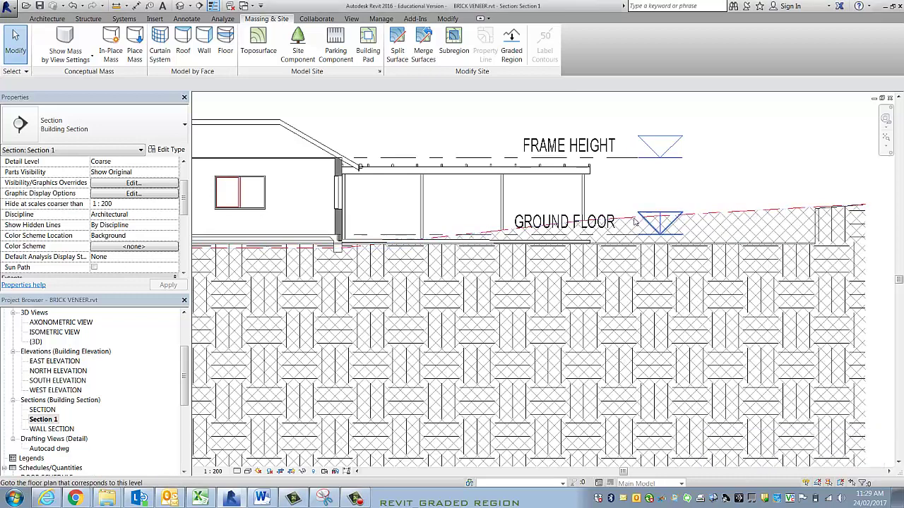
scroll(661, 221, down, 3)
scroll(391, 268, up, 2)
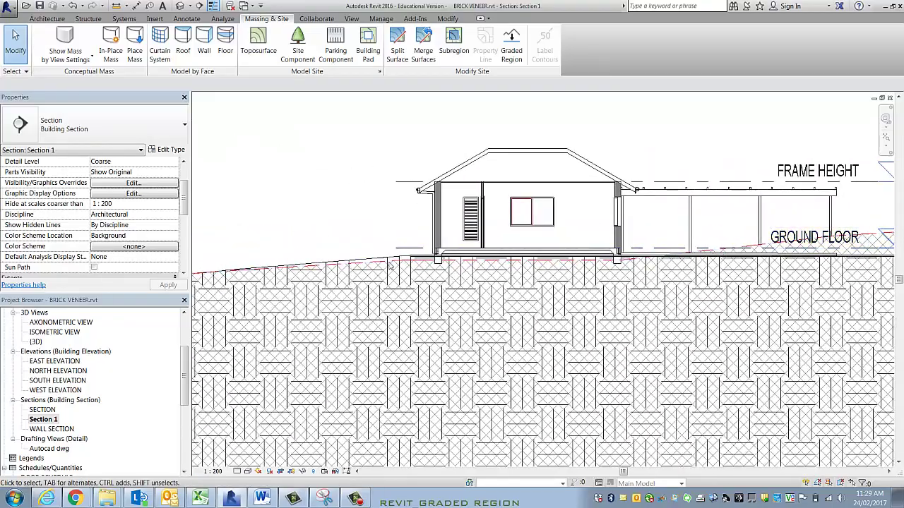
scroll(390, 269, up, 5)
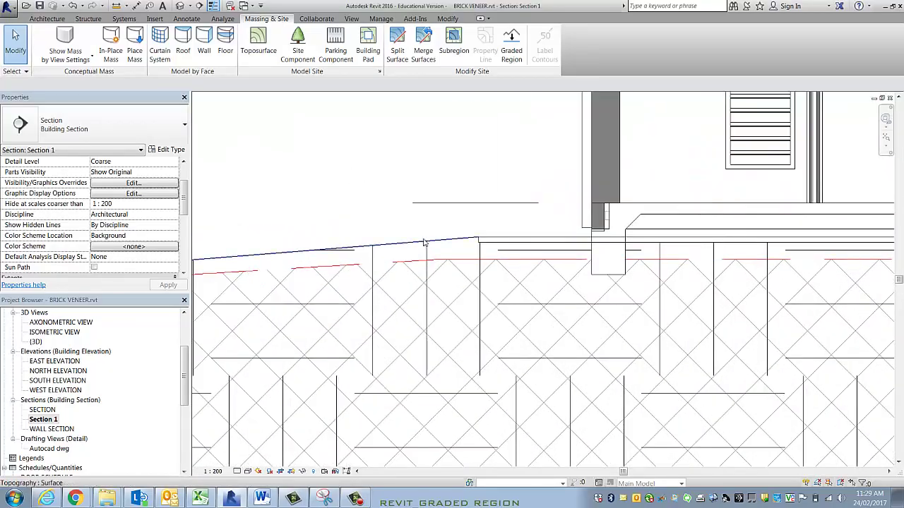
scroll(644, 364, down, 5)
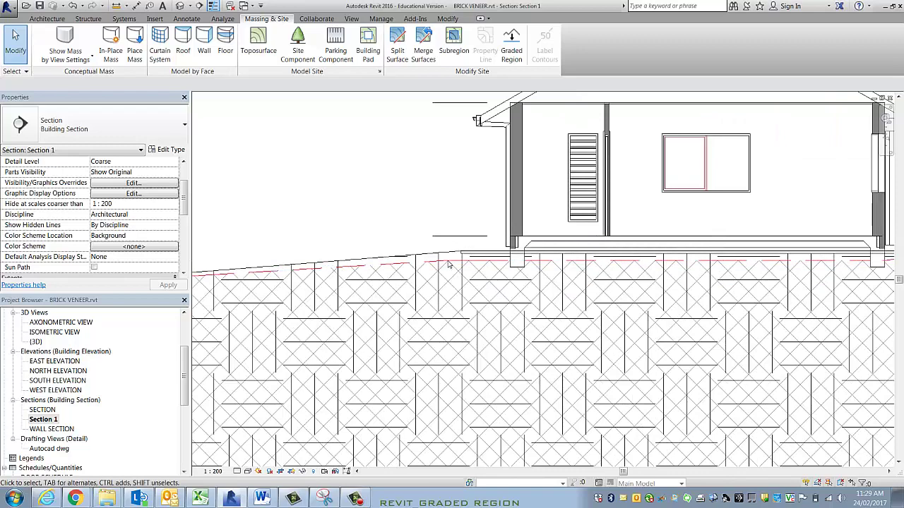
middle_drag(644, 364, 520, 314)
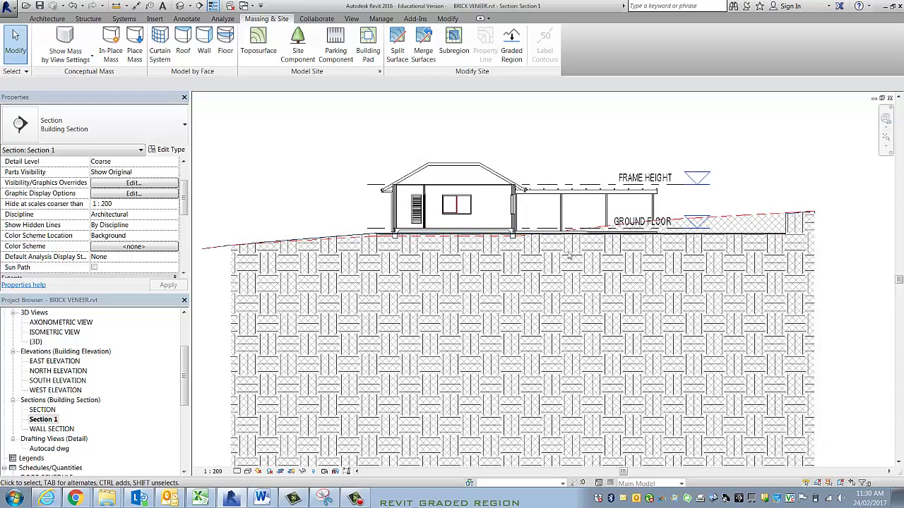
middle_drag(414, 113, 499, 129)
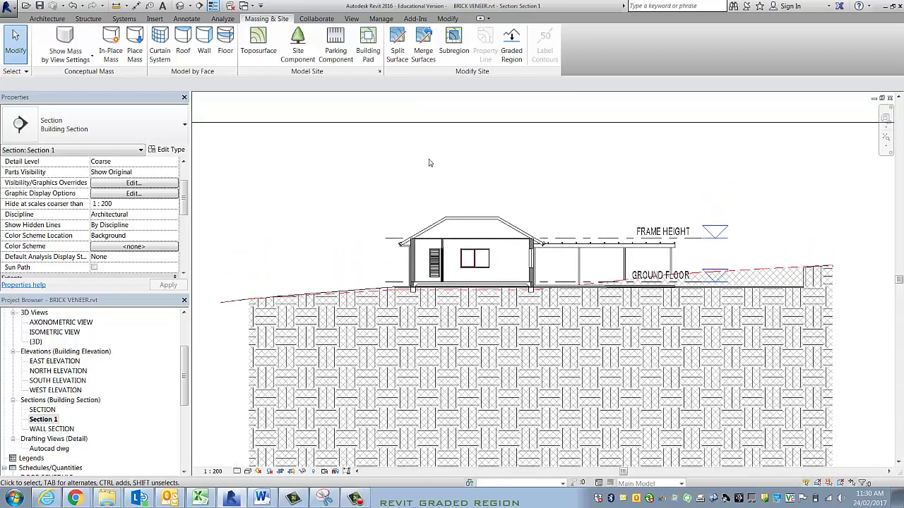